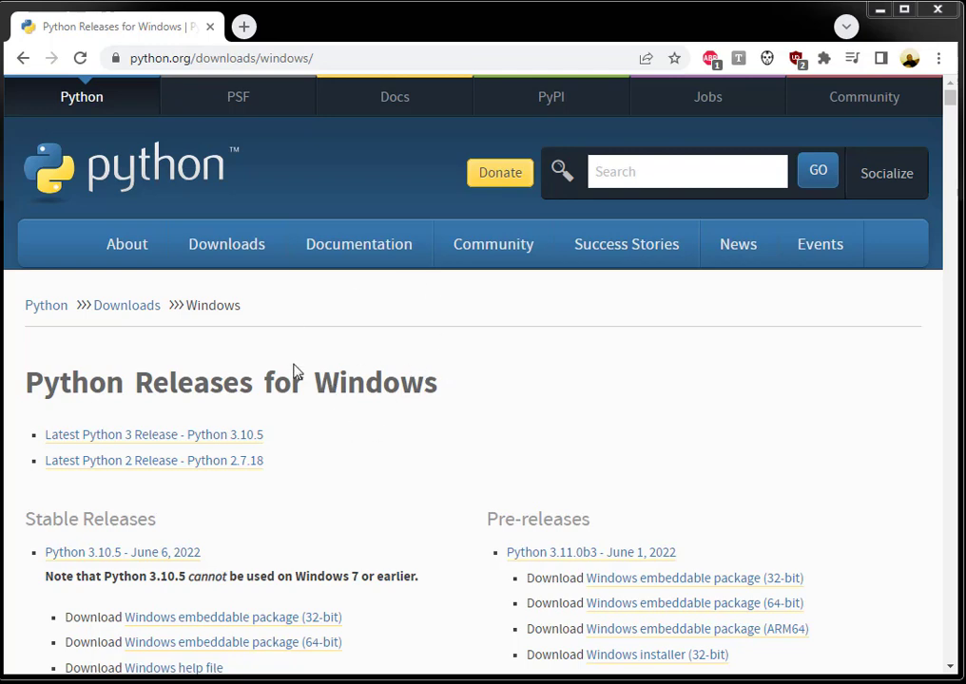
# - Download the Python 3.10.5 and Python 3.8.10 32-bit Windows installers from python.org
pyautogui.moveTo(243, 238)
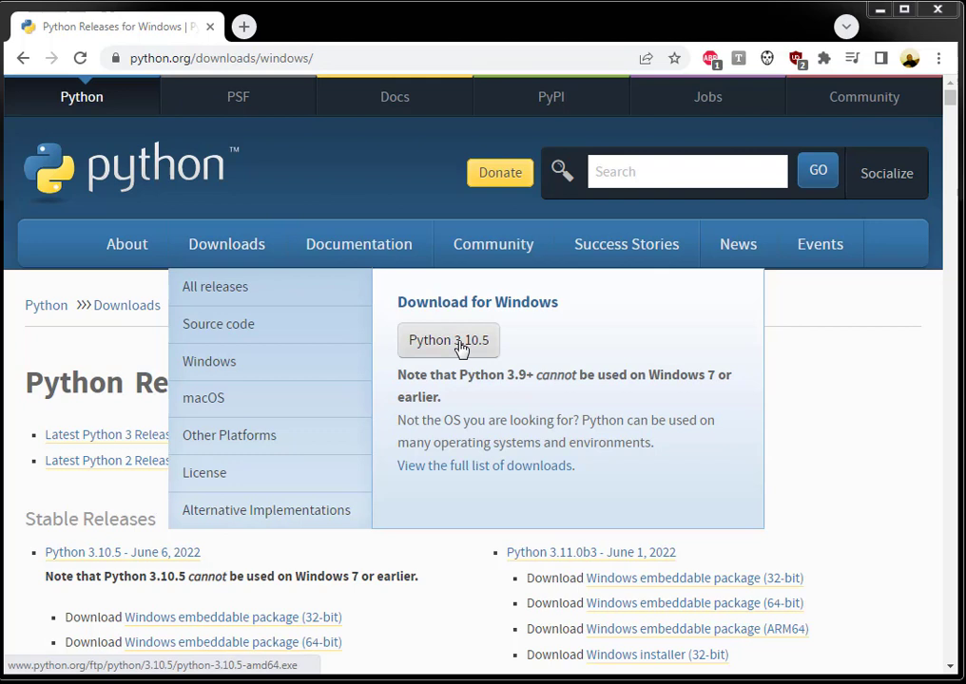
pyautogui.click(460, 347)
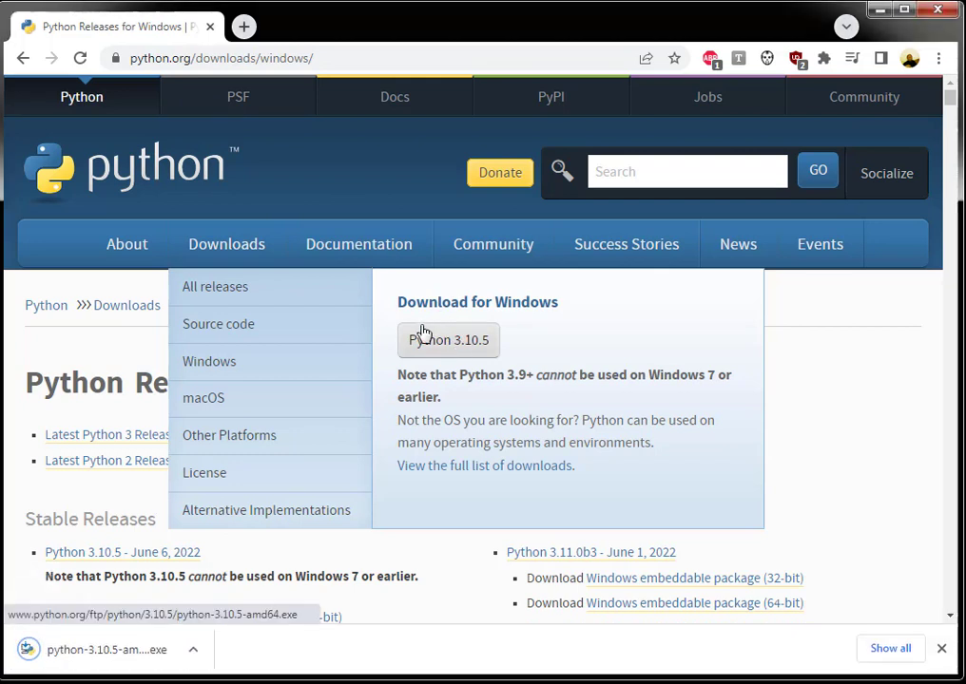
pyautogui.scroll(-20, 290, 455)
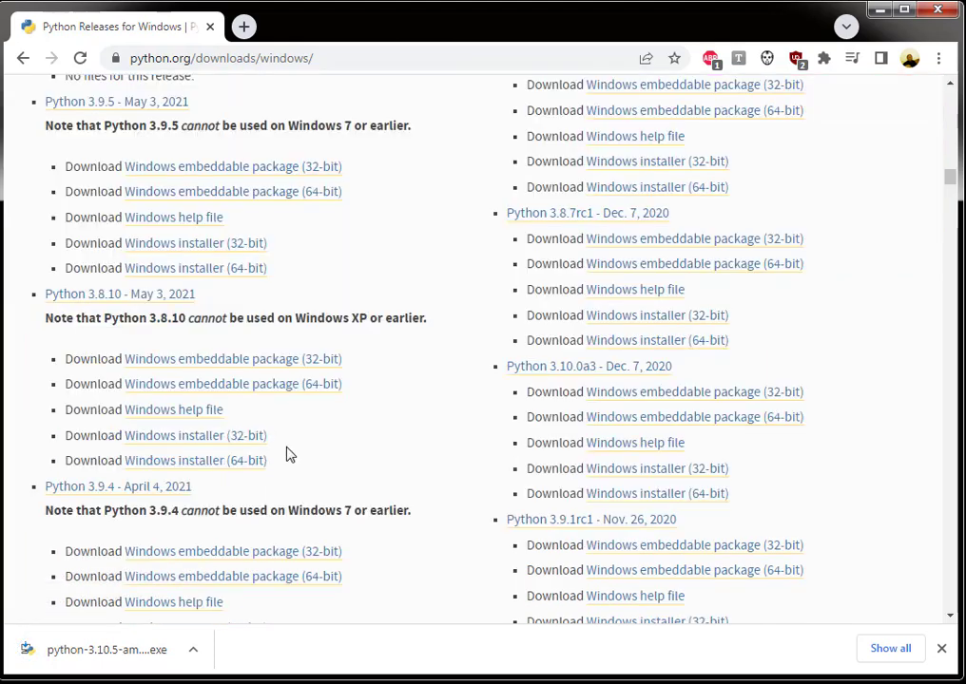
pyautogui.click(204, 444)
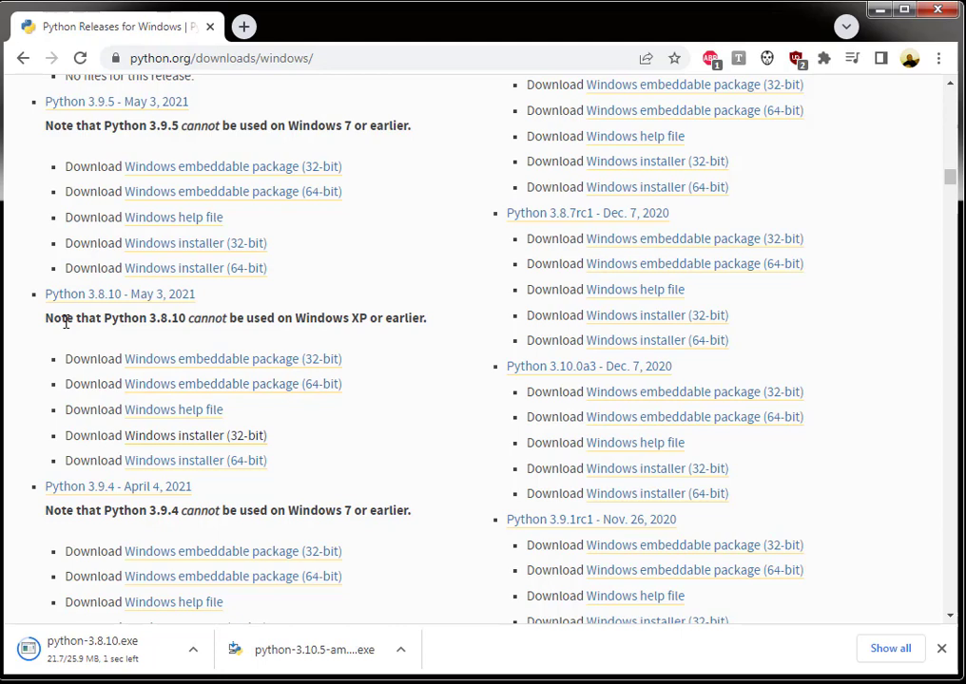
pyautogui.moveTo(47, 321); pyautogui.dragTo(429, 321)
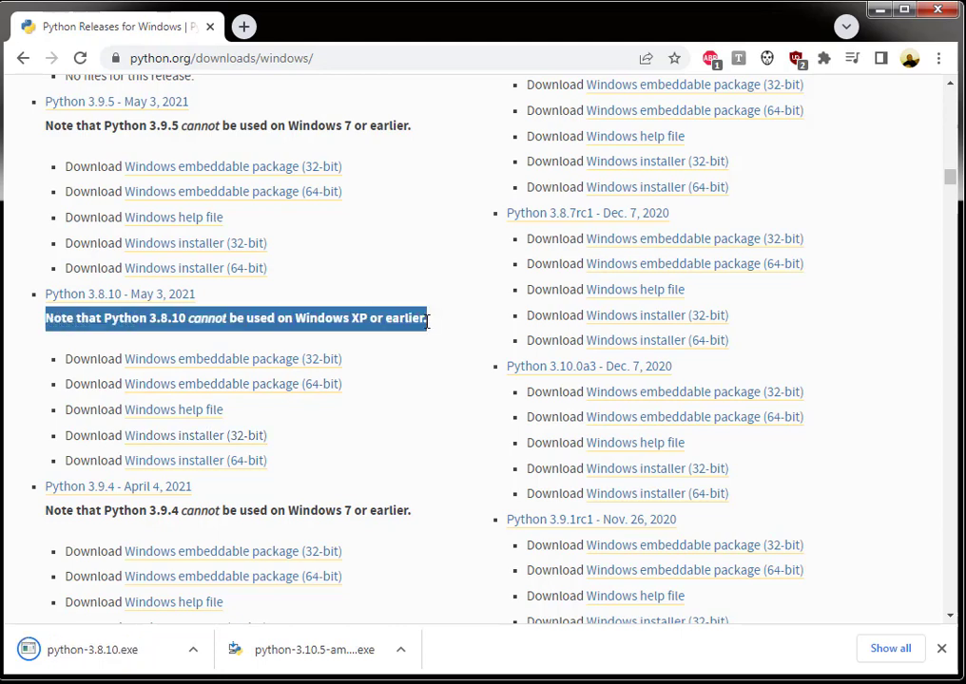
# - Install Python 3.8.10 (32-bit) with 'Add Python 3.8 to PATH' ticked, then close setup
pyautogui.click(107, 651)
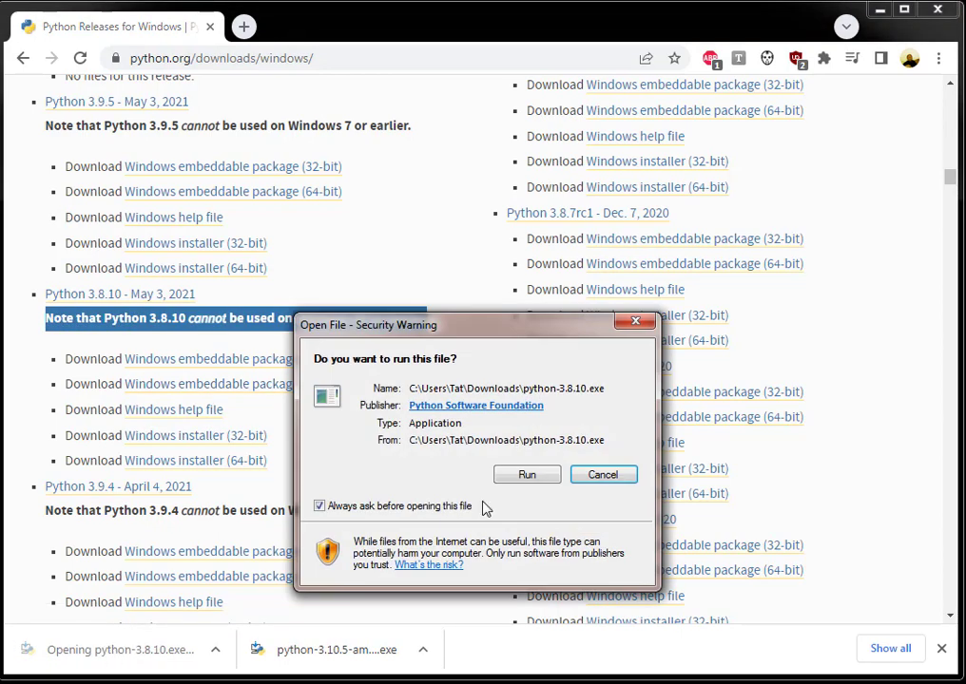
pyautogui.click(523, 474)
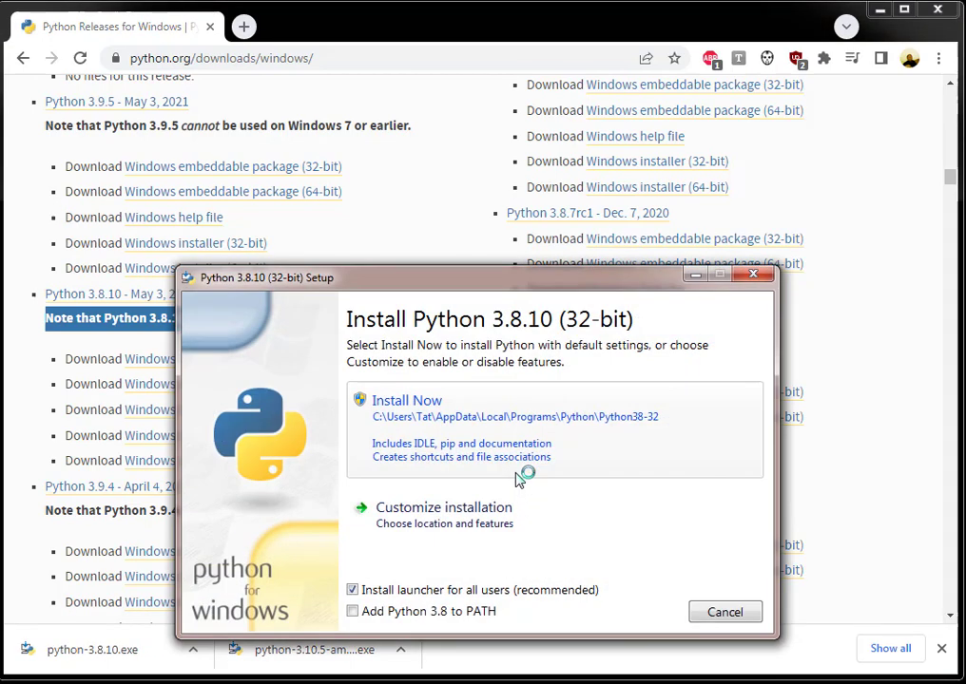
pyautogui.click(352, 612)
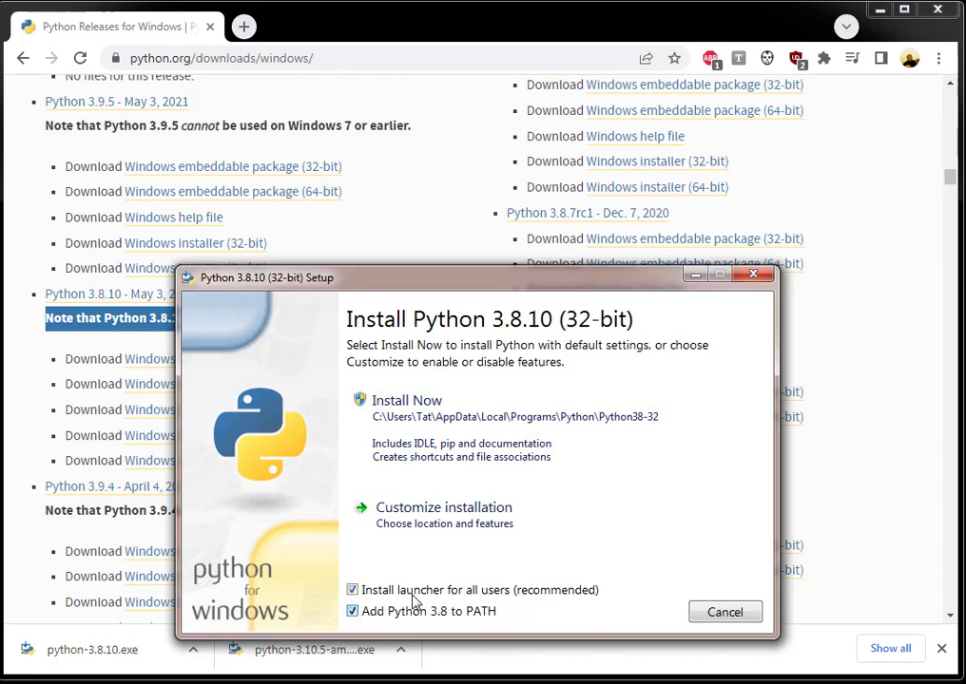
pyautogui.click(452, 418)
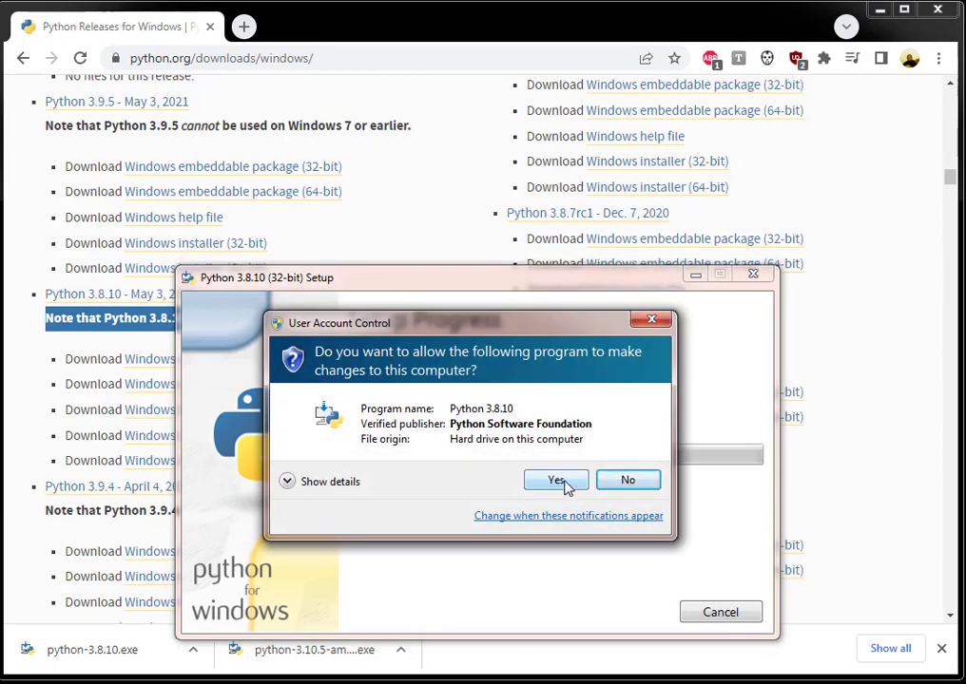
pyautogui.click(565, 487)
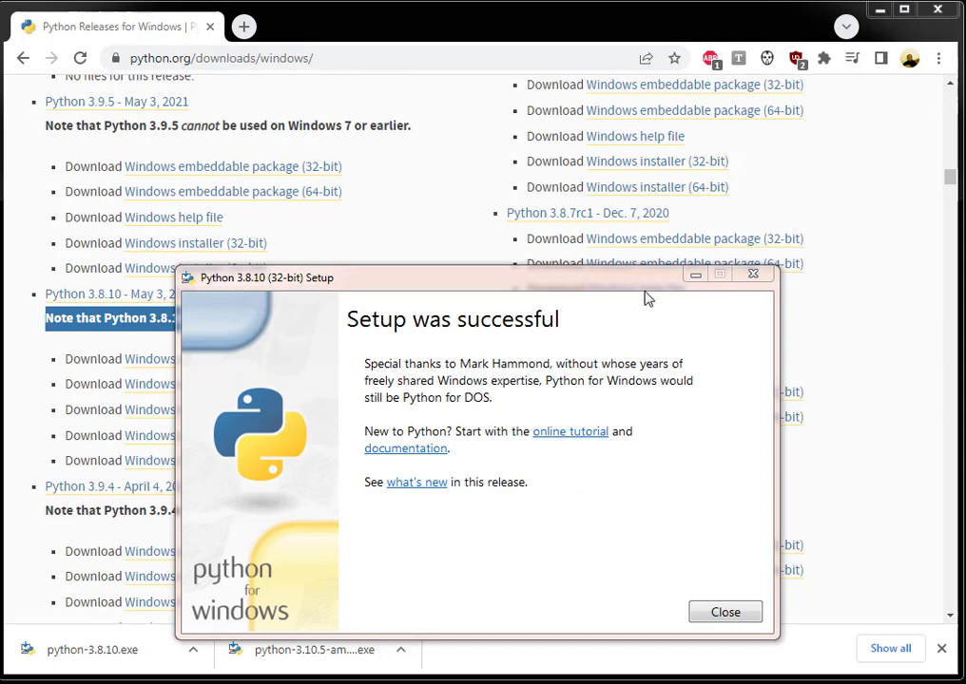
pyautogui.click(723, 612)
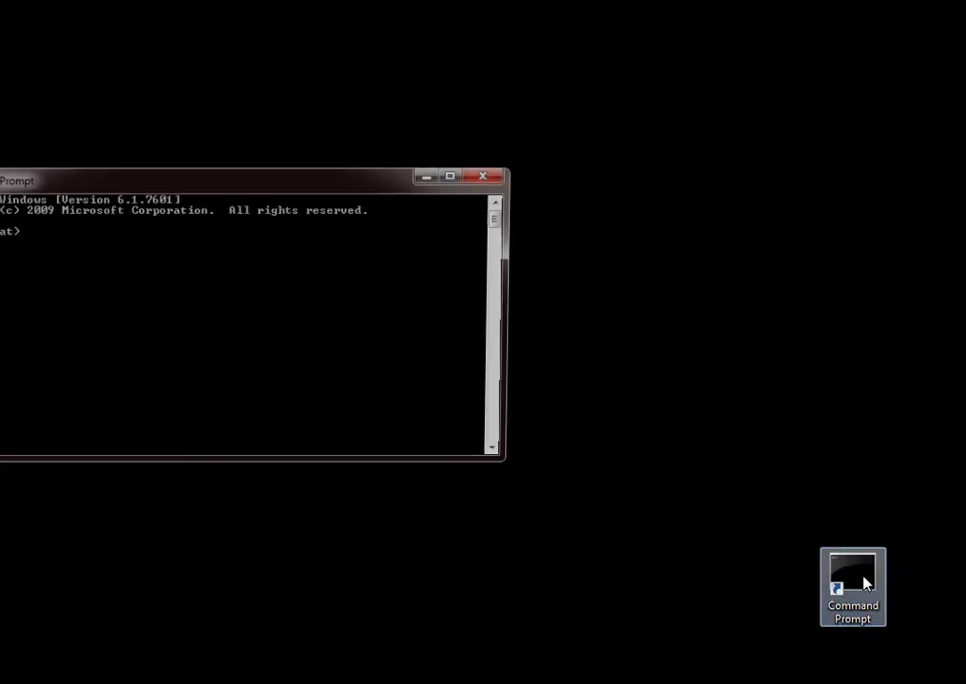
# - Run 'pip install meerk40t' in Command Prompt to install meerk40t 0.7.7001 and pyusb 1.2.1
pyautogui.moveTo(353, 180); pyautogui.dragTo(705, 185)
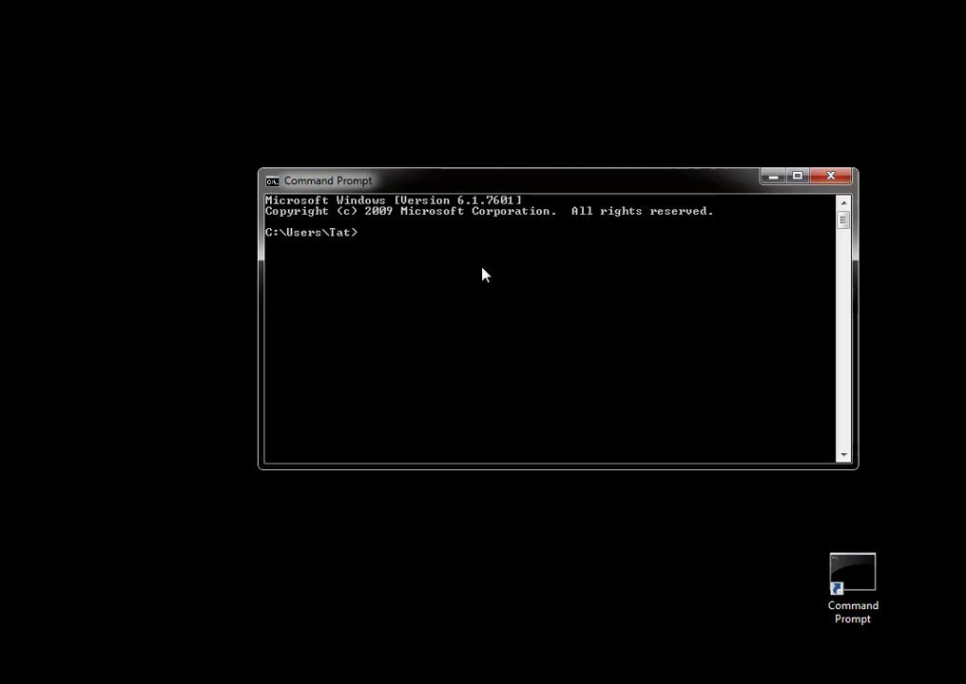
pyautogui.write('pip install meer')
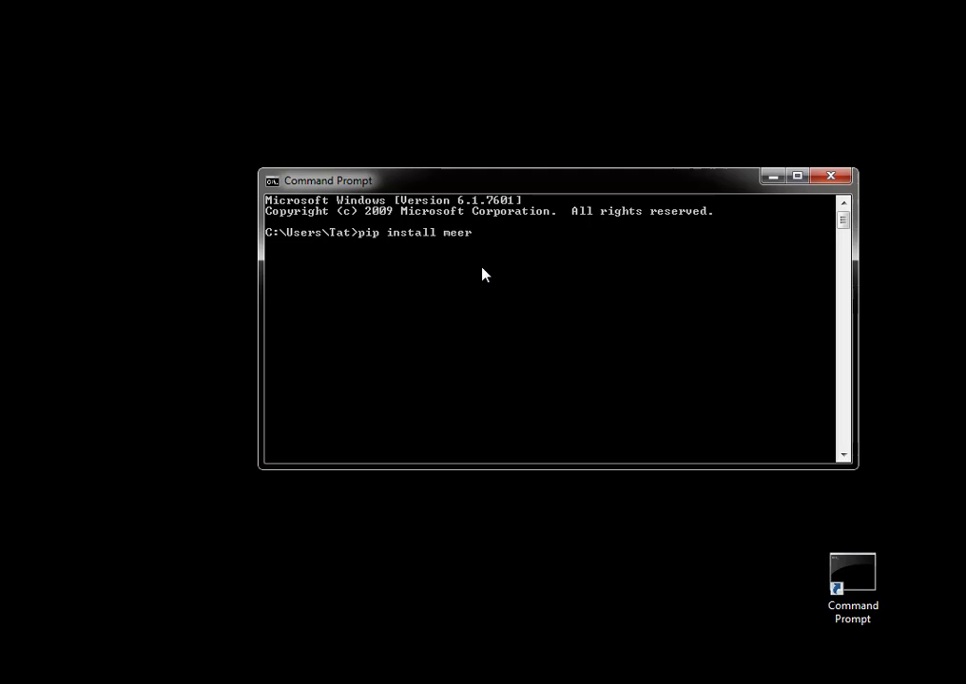
pyautogui.write('k40t')
pyautogui.press('Return')
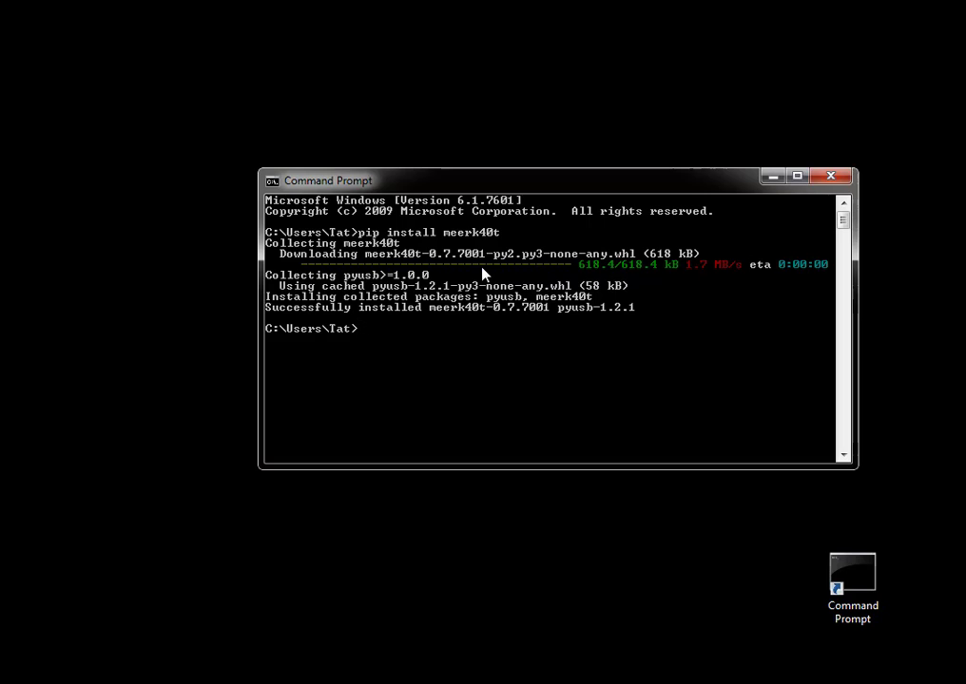
# - Run meerk40t -Zce "ruidacontrol" in console mode, then quit it
pyautogui.write('meerk40t -Zce ')
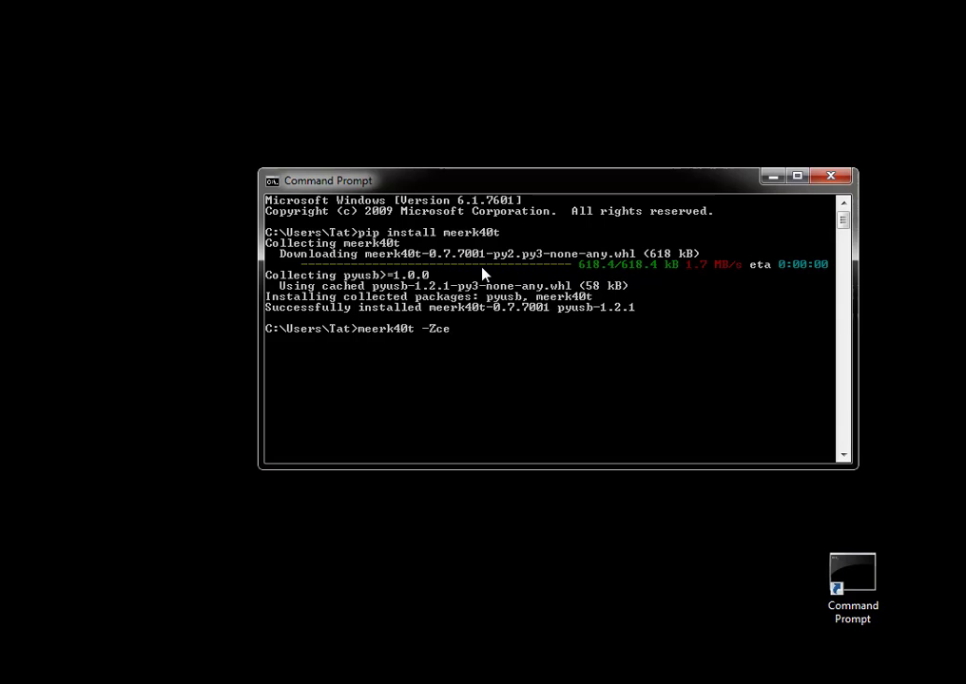
pyautogui.write('"')
pyautogui.write('R')
pyautogui.write('u')
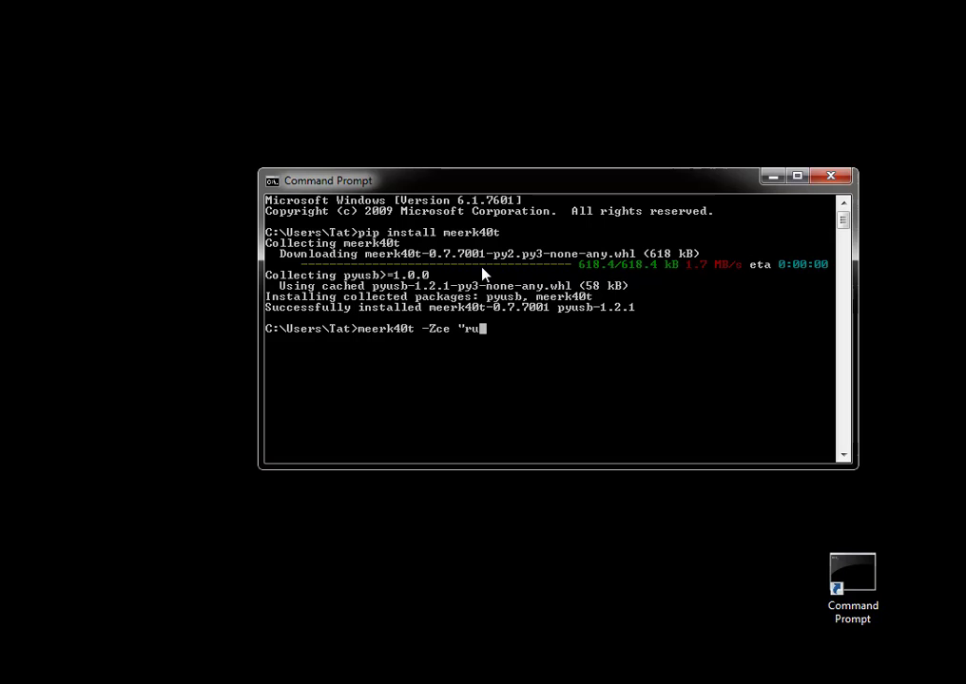
pyautogui.write('idacontrol -')
pyautogui.press('BackSpace')
pyautogui.press('BackSpace')
pyautogui.write('"')
pyautogui.press('Return')
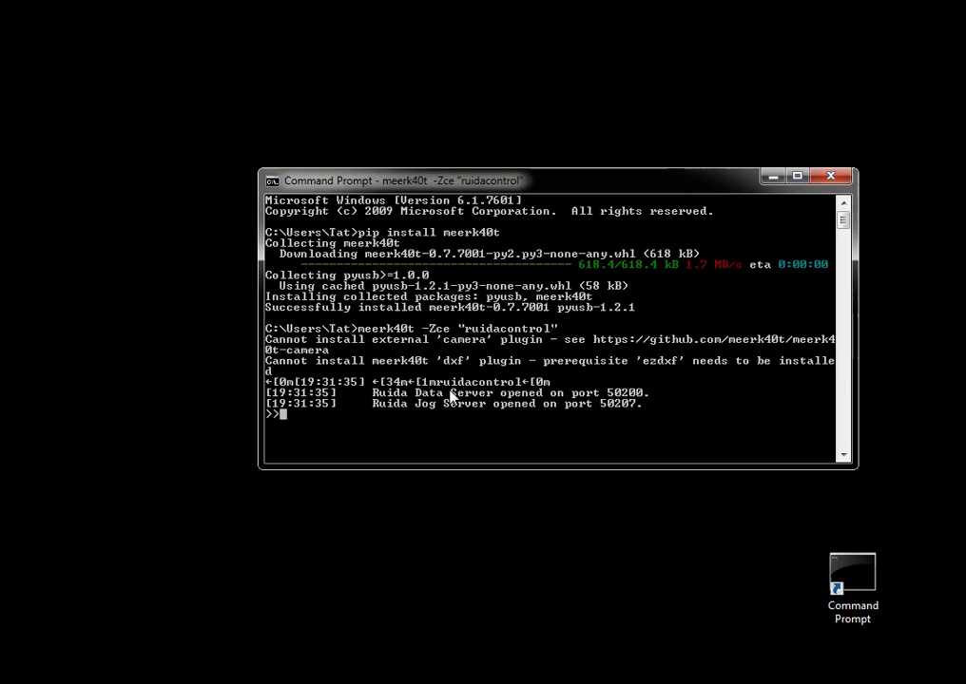
pyautogui.write('uit')
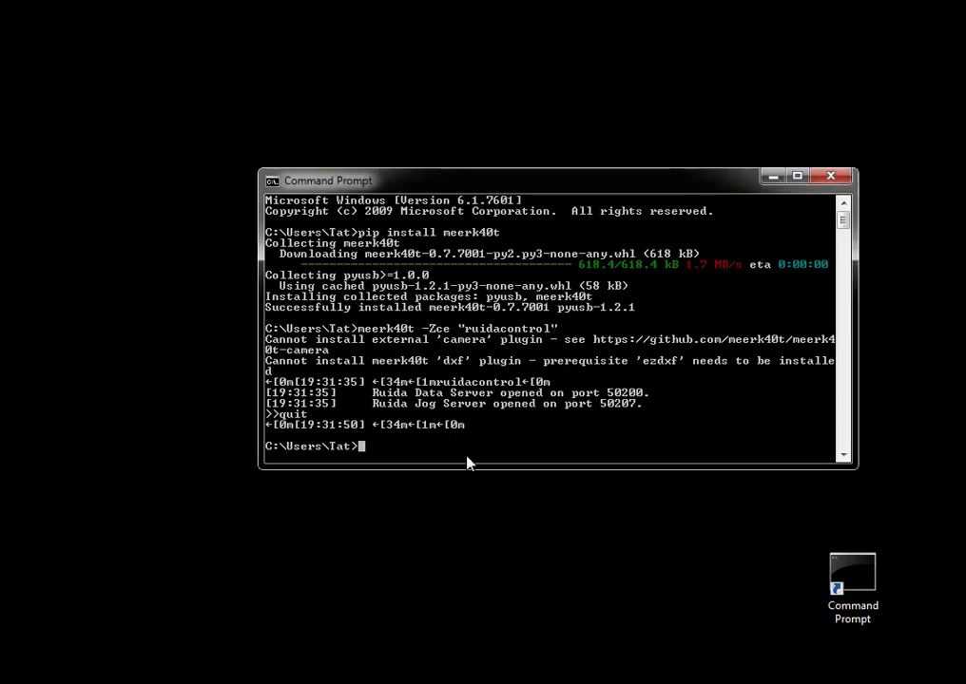
# - Run 'pip install meerk40t[all]' to add wxPython, ezdxf, numpy, OpenCV and the camera plugin
pyautogui.write('pip insta')
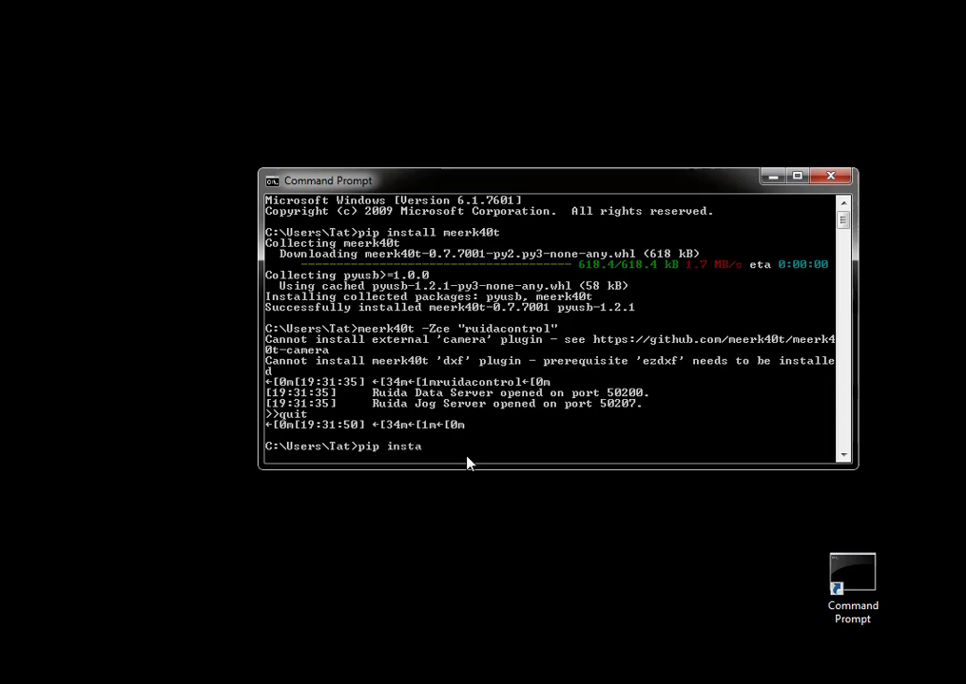
pyautogui.write('ll meerk40t[all]')
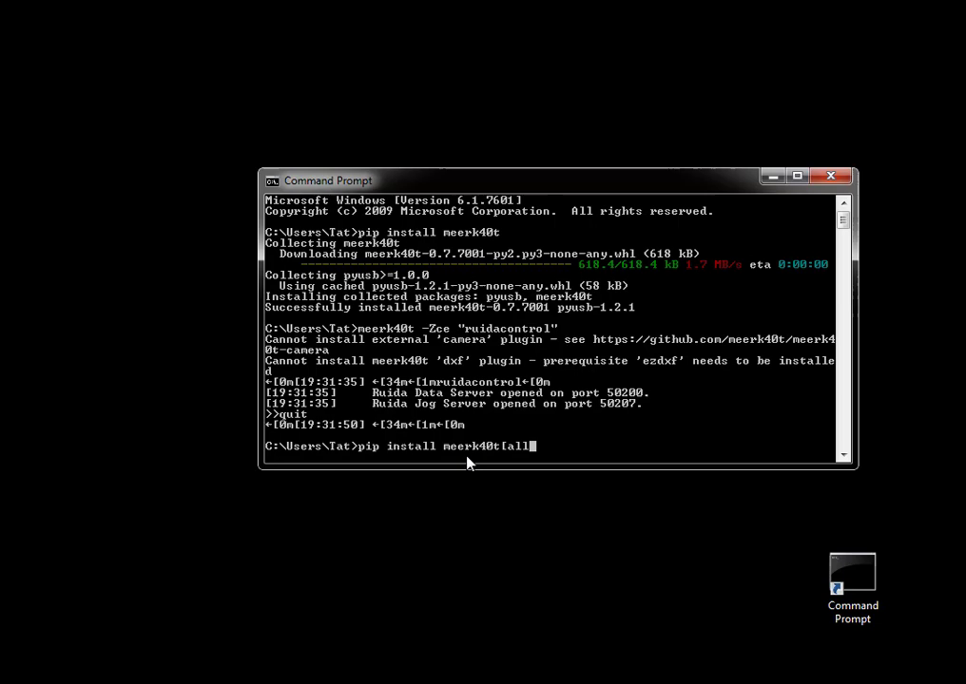
pyautogui.press('Return')
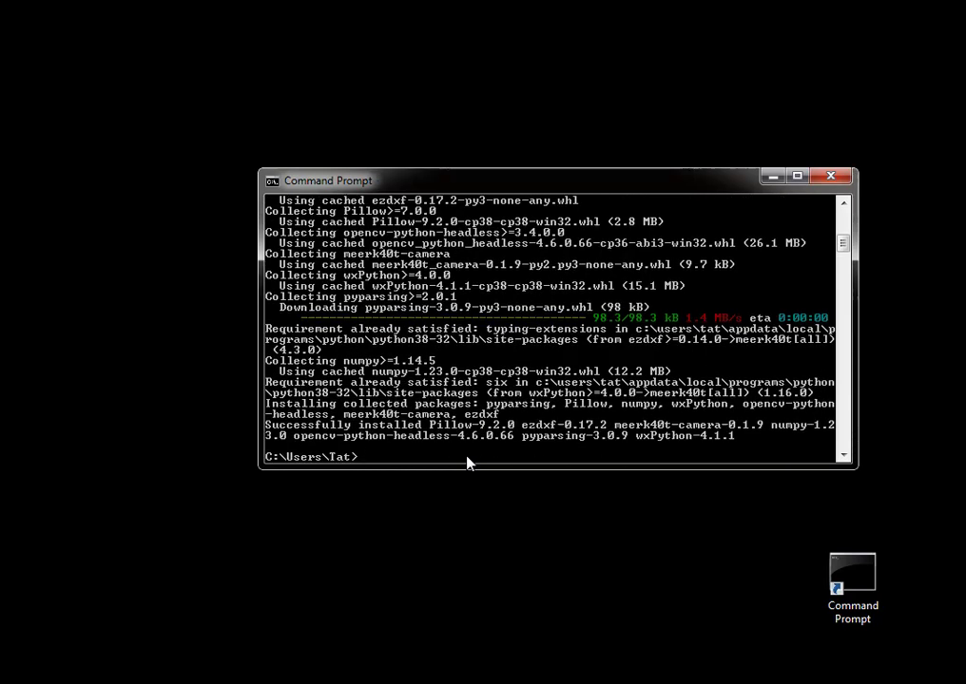
# - Launch the MeerK40t v0.7.7001 GUI with the meerk40t command, then close its window
pyautogui.write('mee')
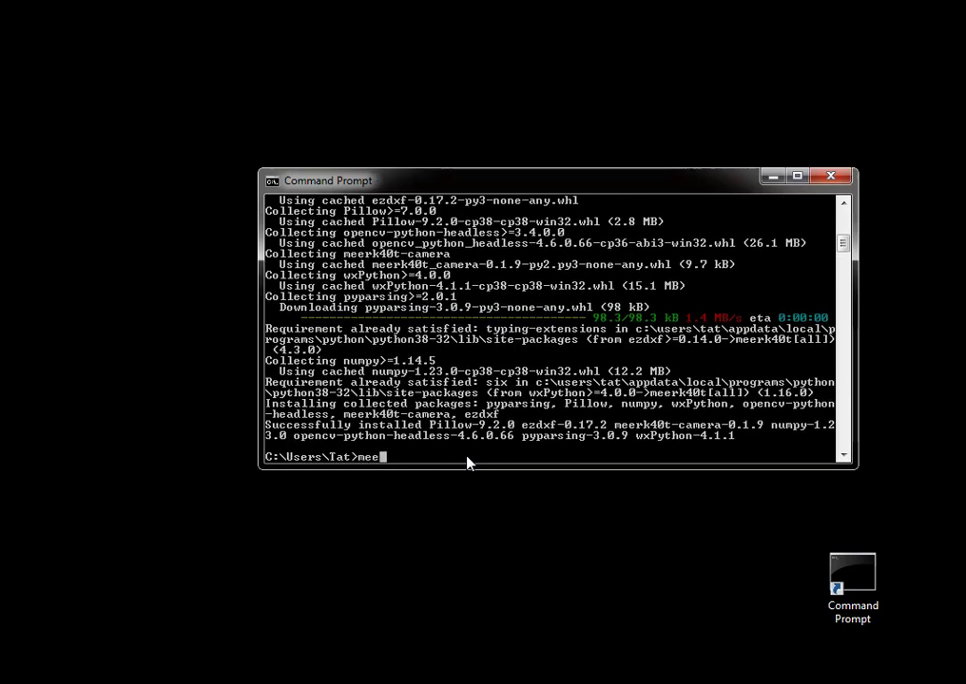
pyautogui.write('rk40t')
pyautogui.press('Return')
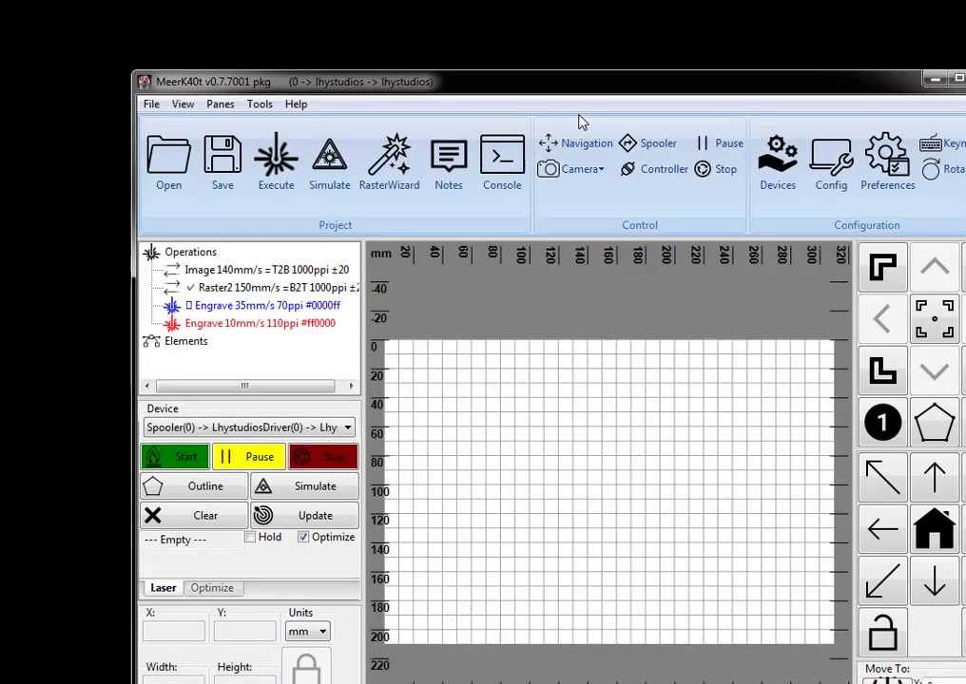
pyautogui.moveTo(584, 86); pyautogui.dragTo(496, 15)
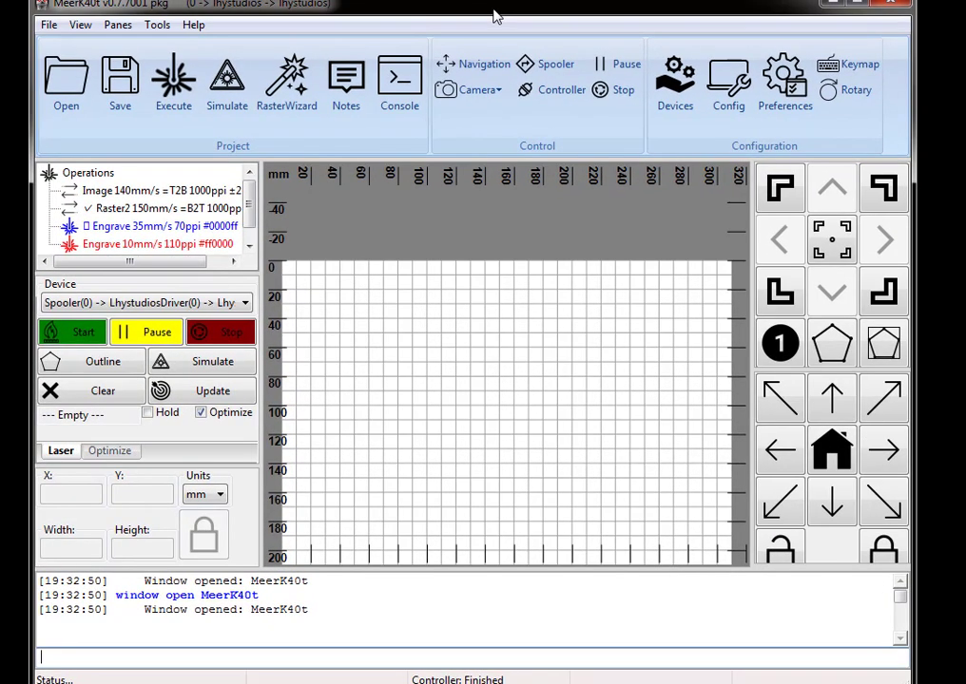
pyautogui.click(892, 8)
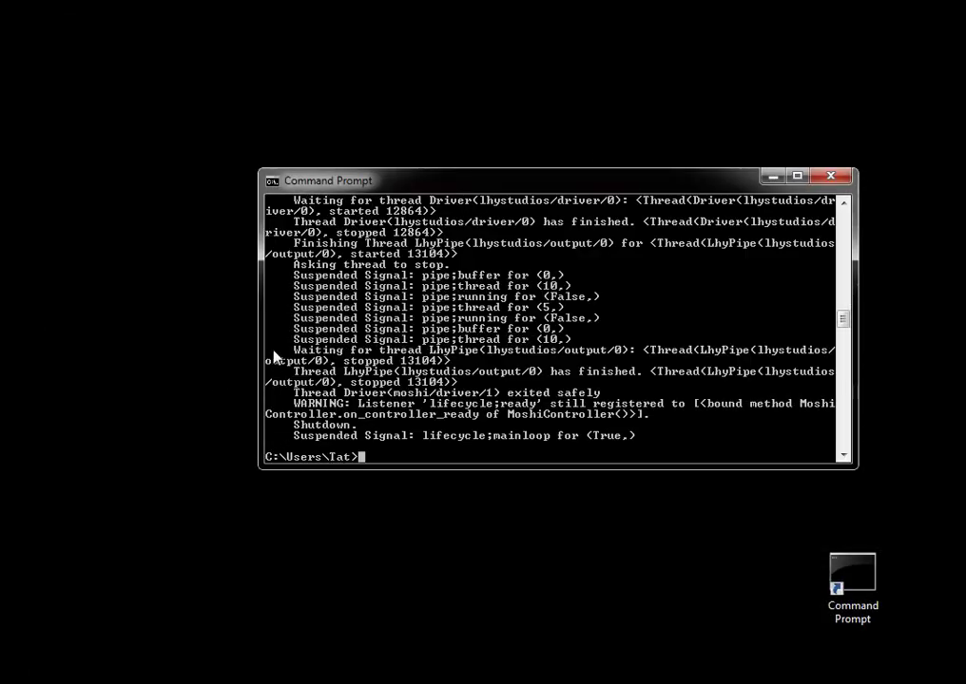
# - Create a new desktop text document, keeping the default name New Text Document (2).txt
pyautogui.rightClick(129, 195)
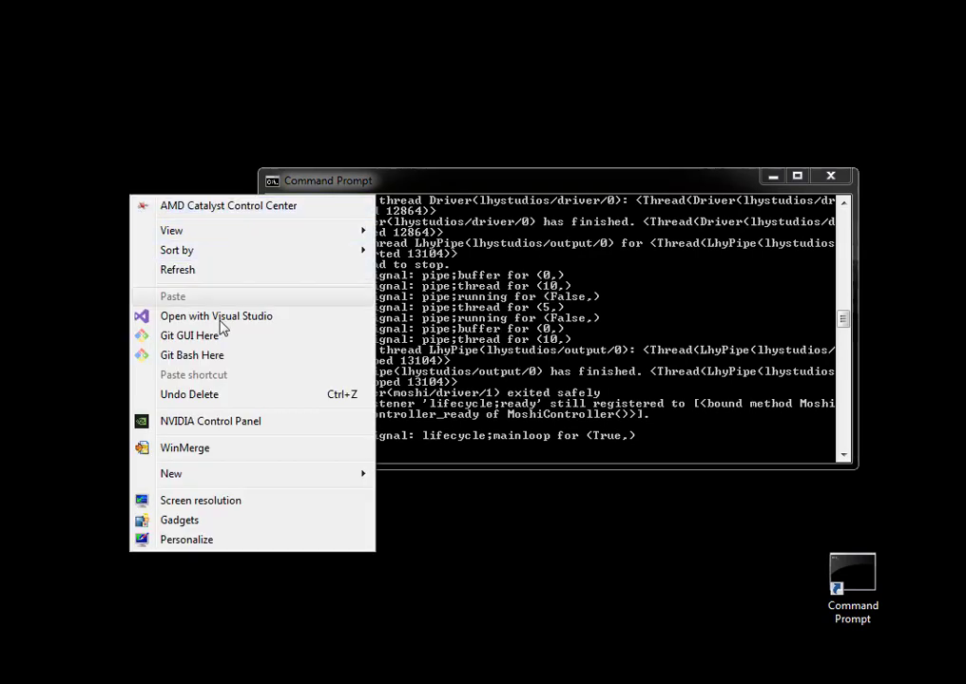
pyautogui.moveTo(238, 474)
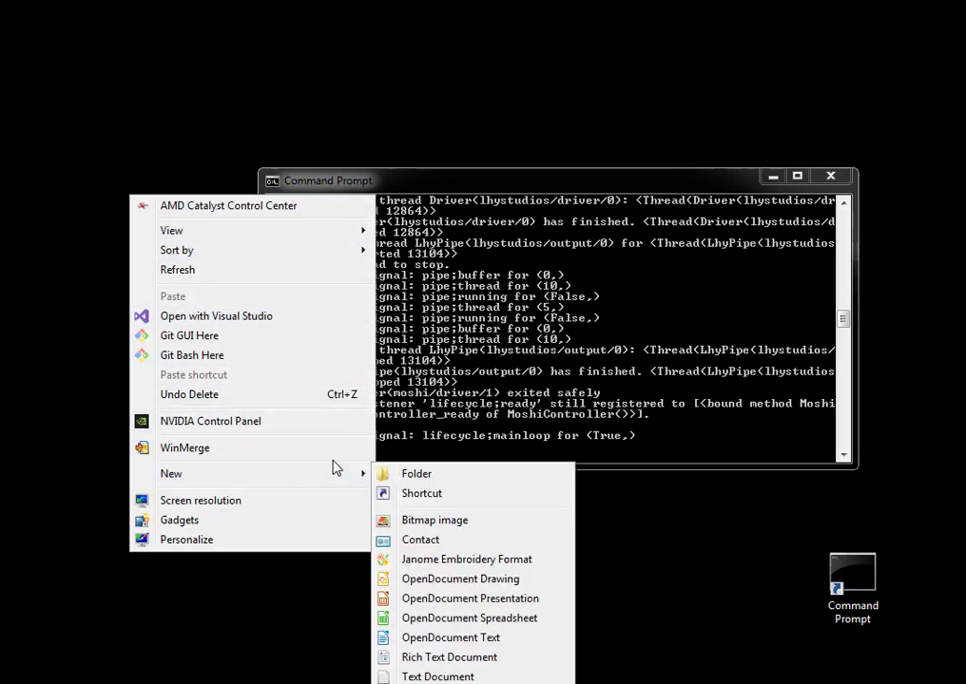
pyautogui.click(435, 679)
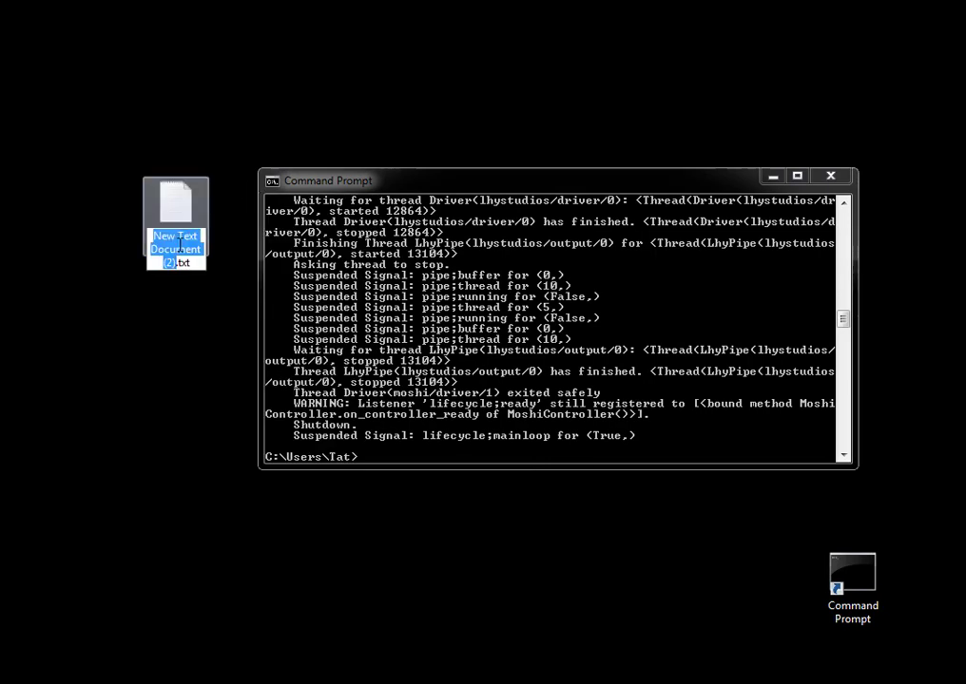
pyautogui.press('End')
pyautogui.press('Return')
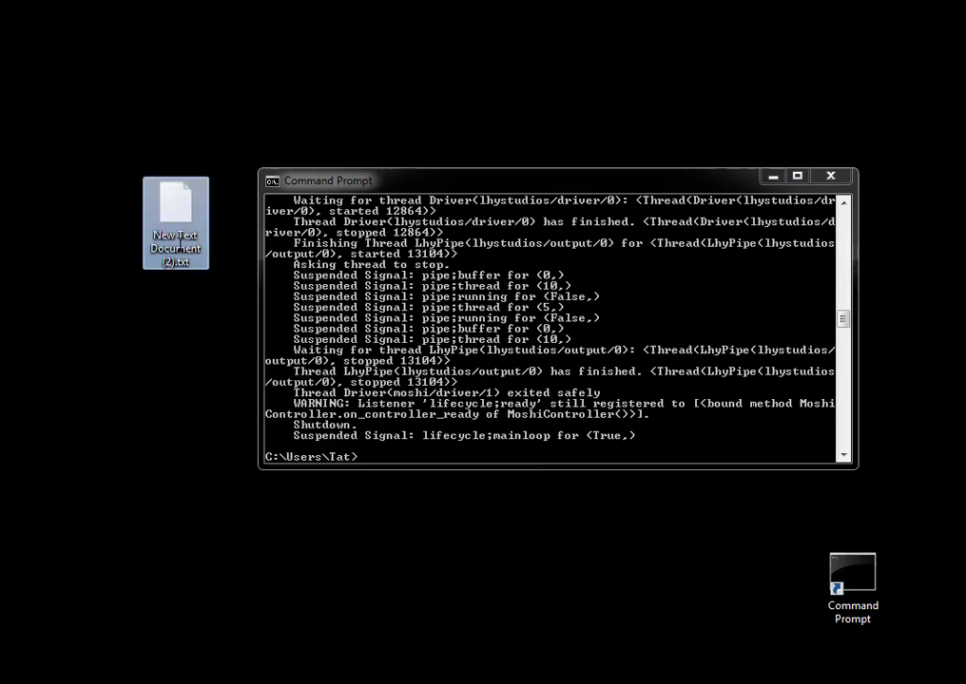
pyautogui.click(836, 143)
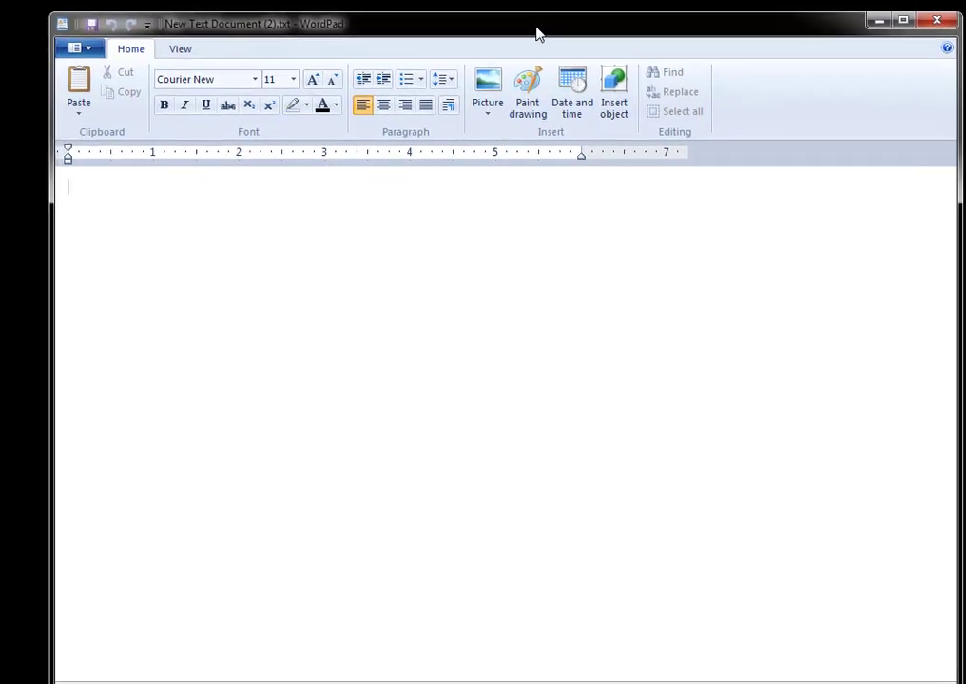
# - Type meerk40t into the text document and close WordPad
pyautogui.write('meerk40t')
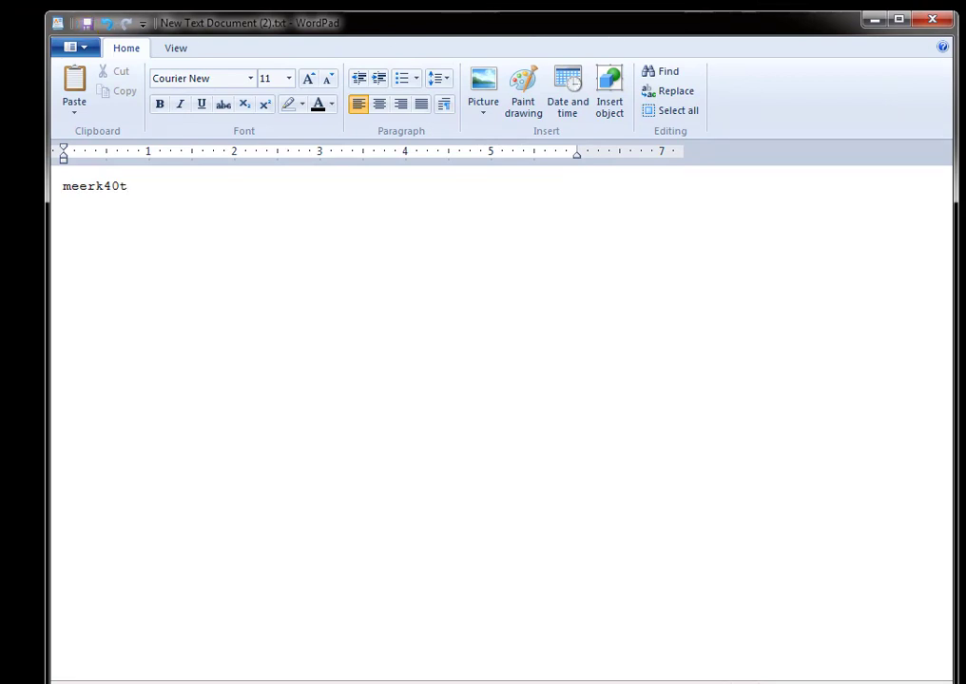
pyautogui.click(929, 20)
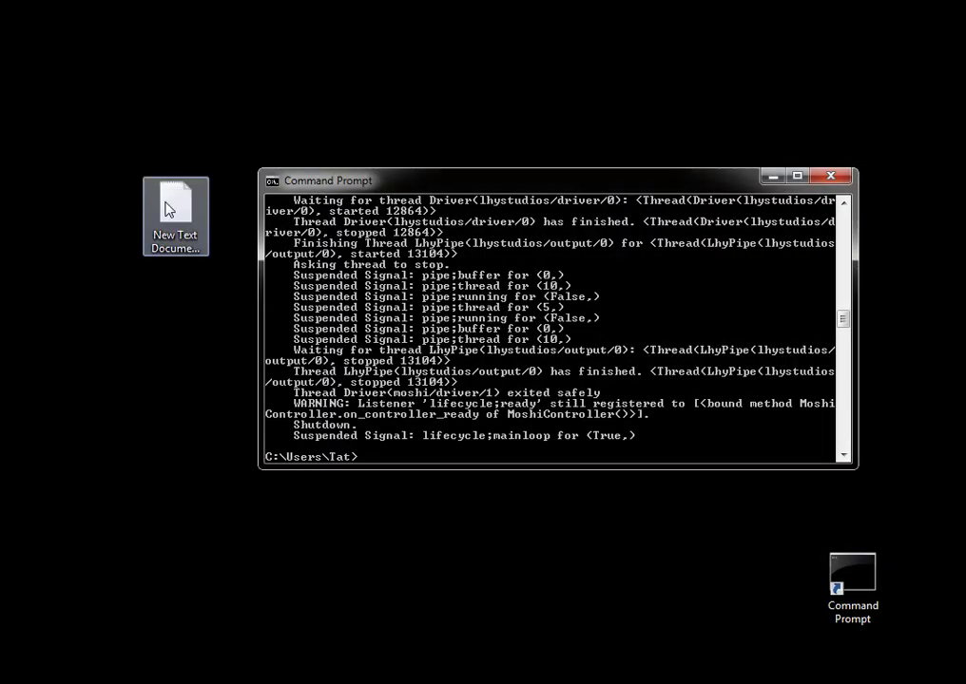
# - Rename the desktop text file to mk.bat, accepting the extension-change warning
pyautogui.click(186, 259)
pyautogui.click(185, 259)
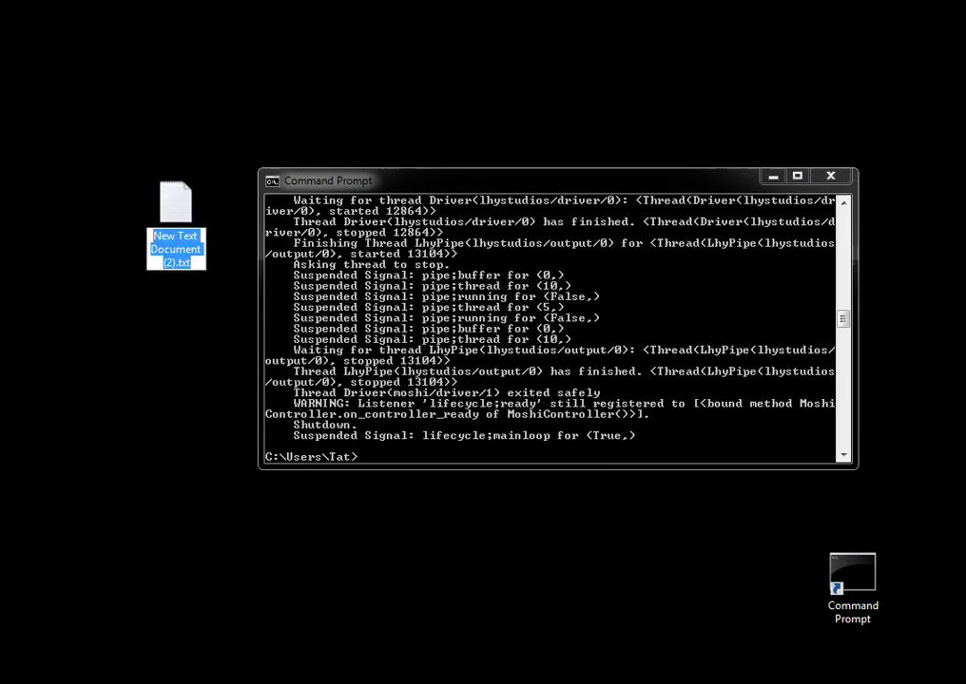
pyautogui.write('mk.bat')
pyautogui.press('Return')
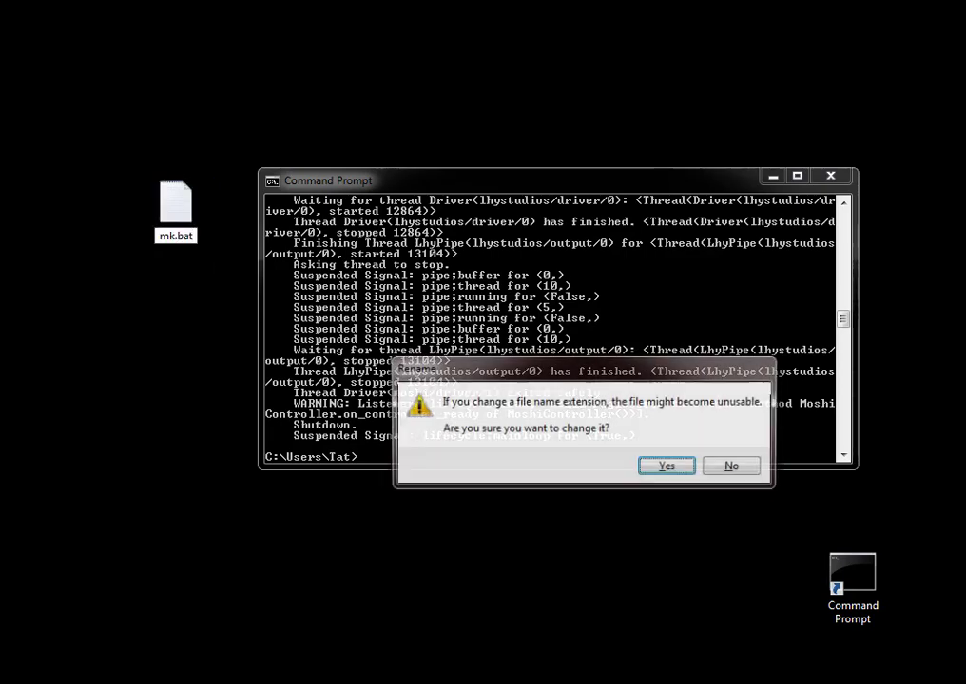
pyautogui.press('Return')
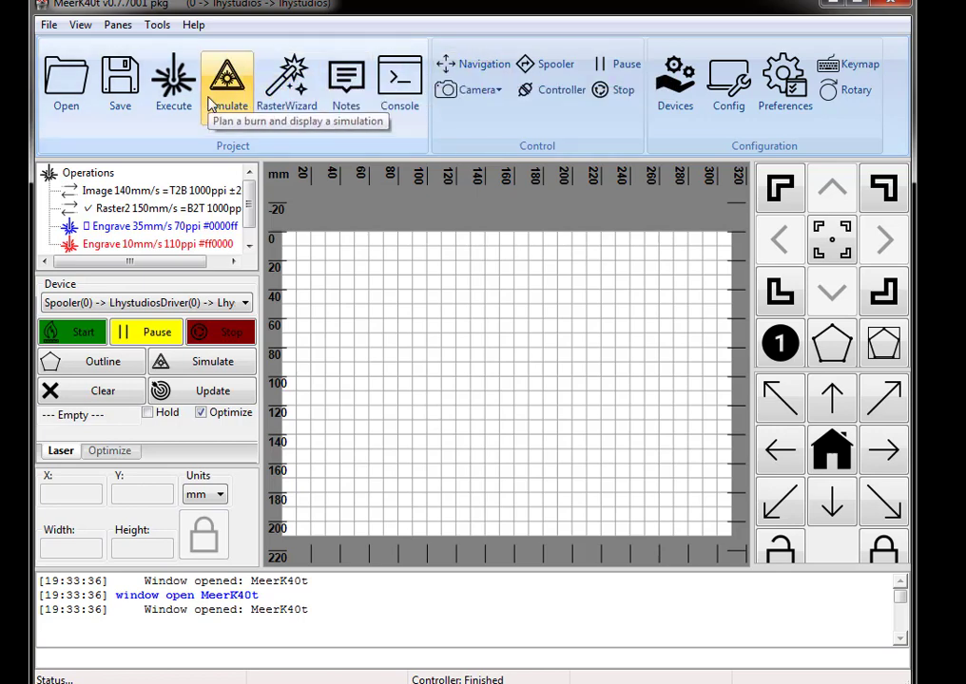
# - Jog the laser head right, left, right, down, then right twice with the jog arrows
pyautogui.click(872, 448)
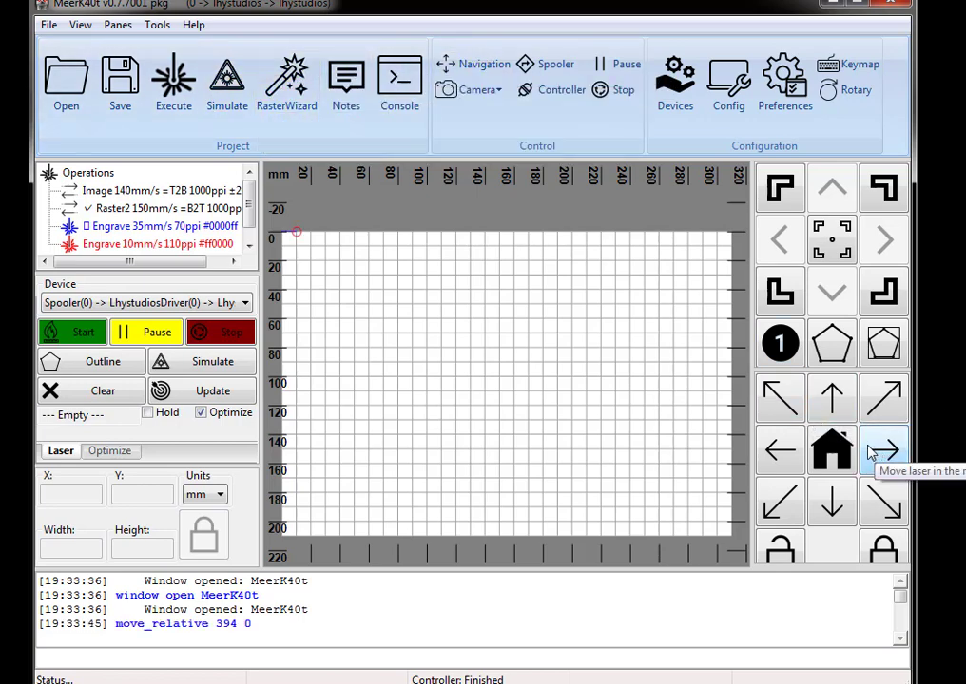
pyautogui.click(778, 454)
pyautogui.click(883, 449)
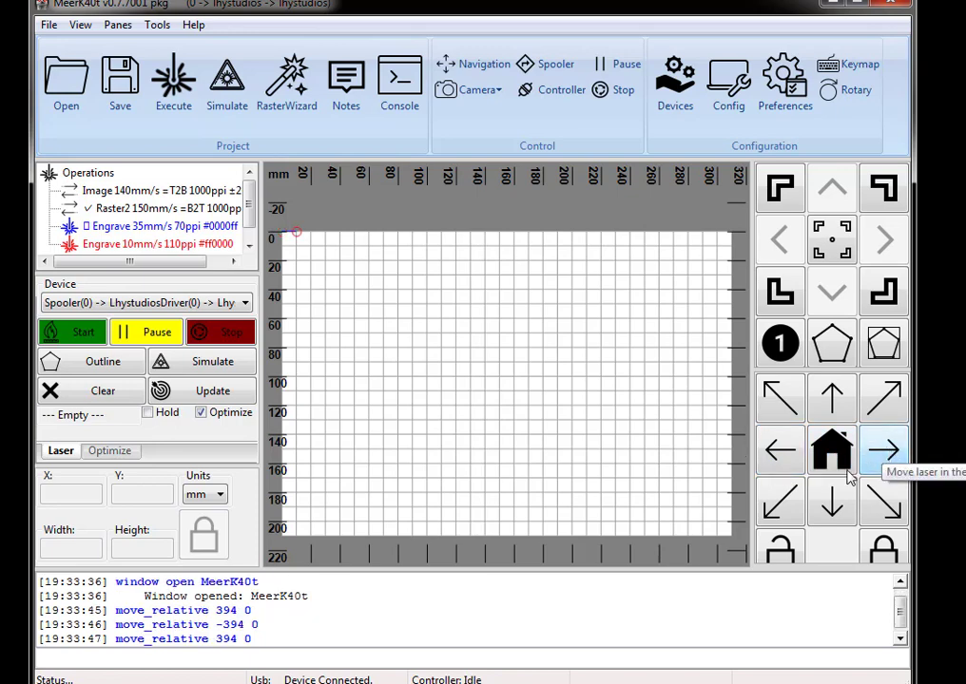
pyautogui.click(832, 506)
pyautogui.click(883, 450)
pyautogui.click(883, 450)
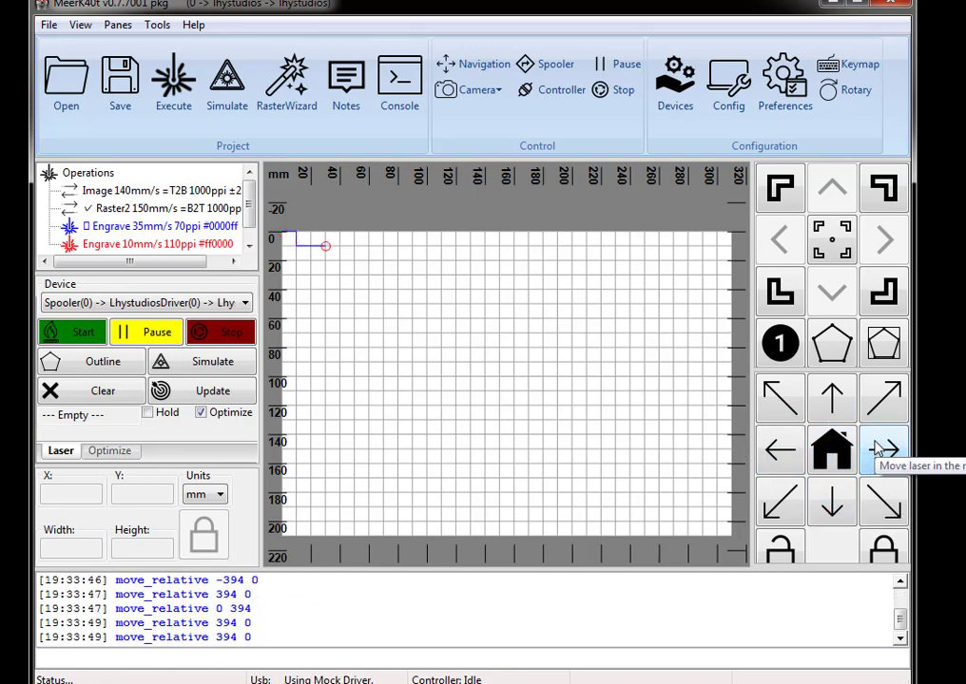
pyautogui.click(883, 449)
pyautogui.click(883, 449)
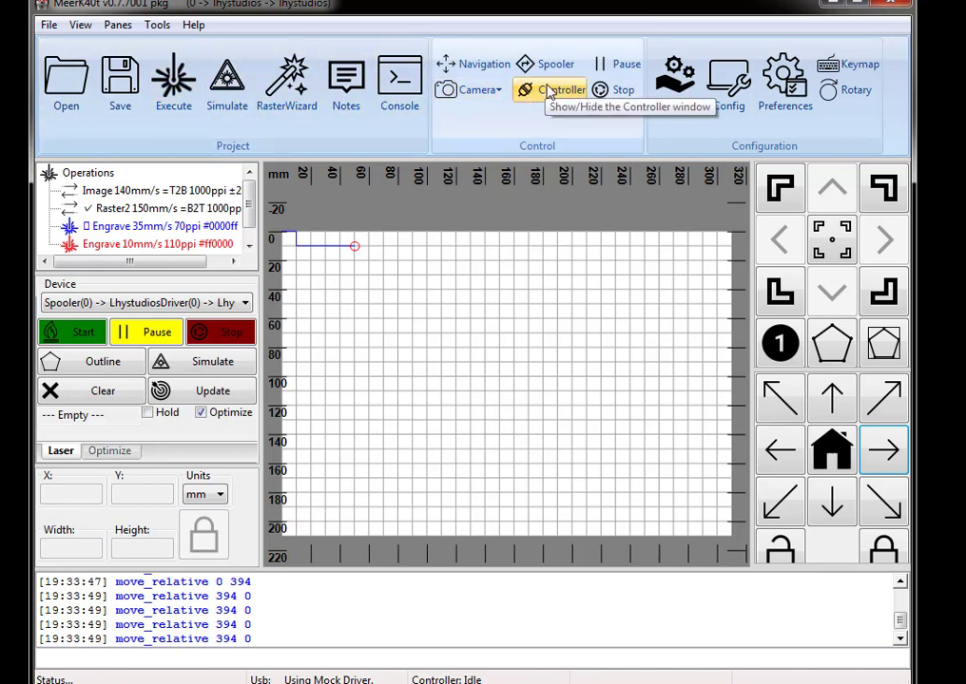
# - In the Controller window, turn off Mock USB Connection Mode and reconnect to the real laser over USB
pyautogui.click(547, 89)
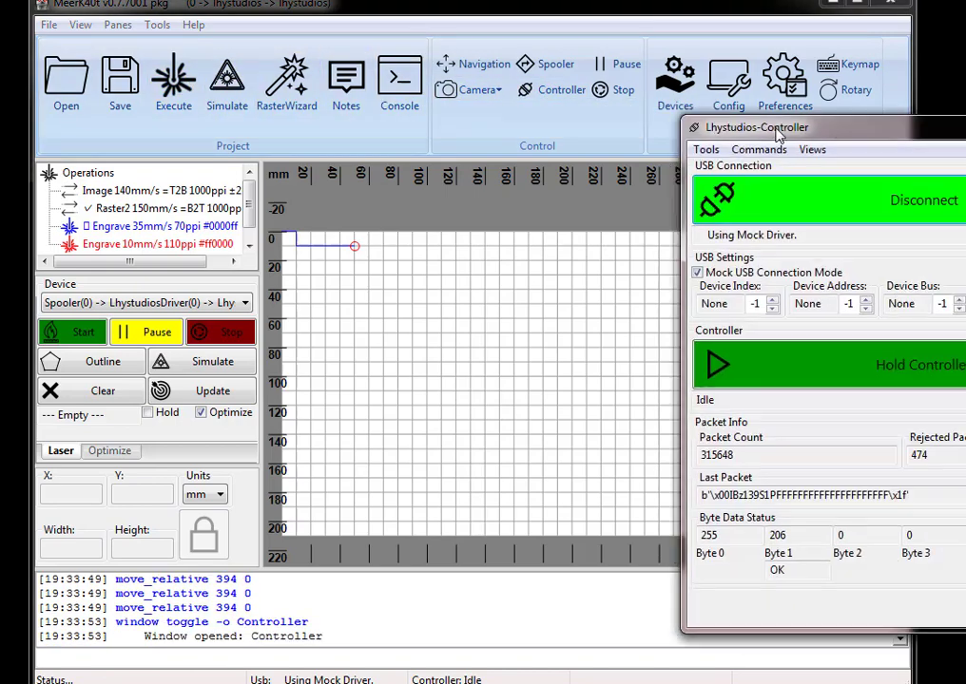
pyautogui.moveTo(803, 135); pyautogui.dragTo(390, 117)
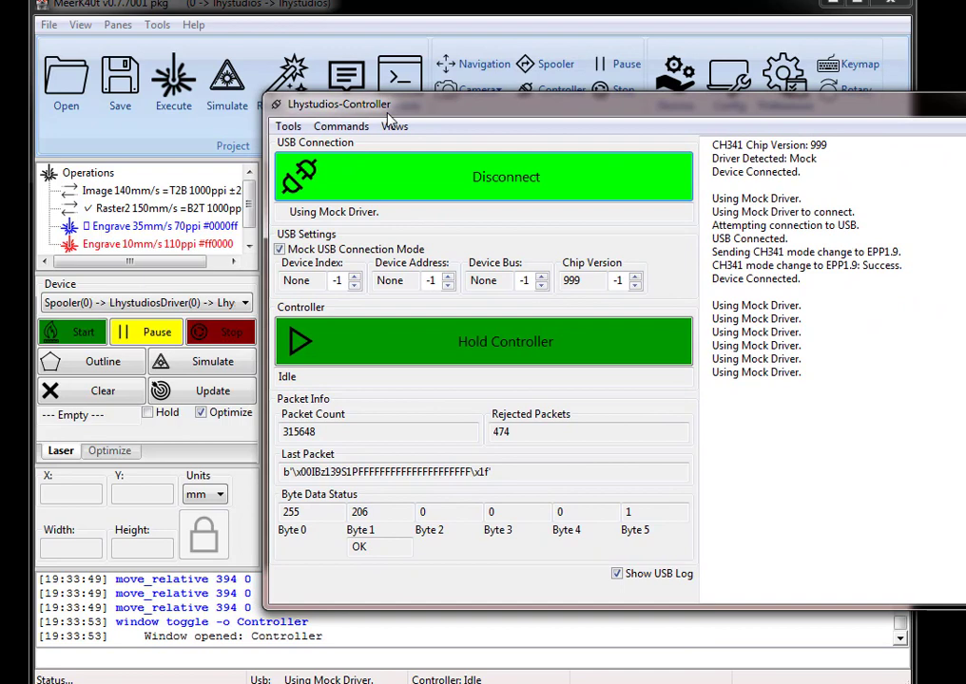
pyautogui.click(384, 249)
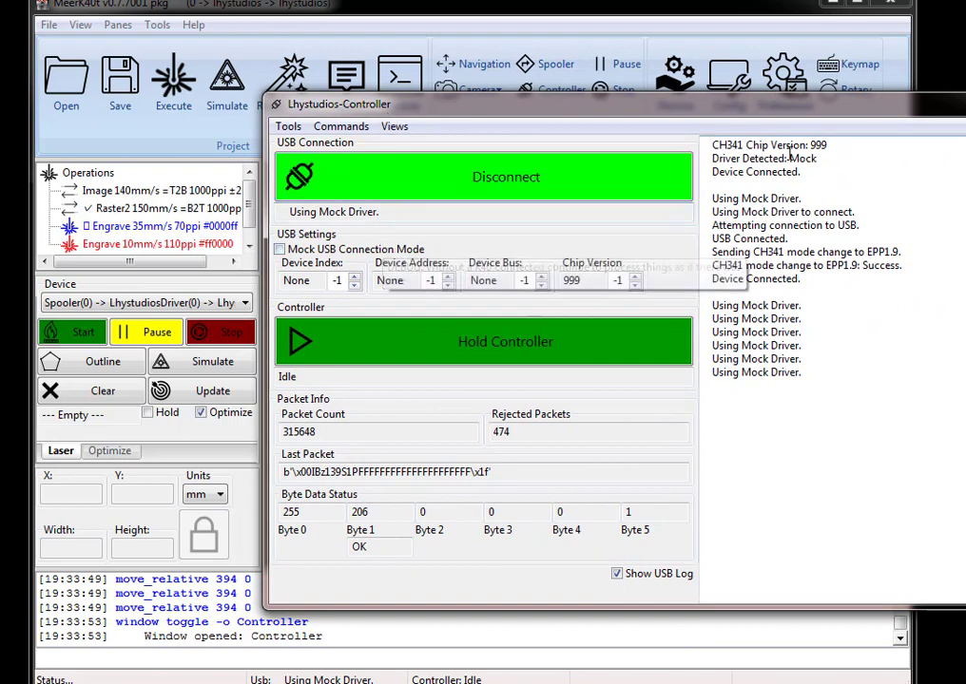
pyautogui.click(561, 171)
pyautogui.click(556, 174)
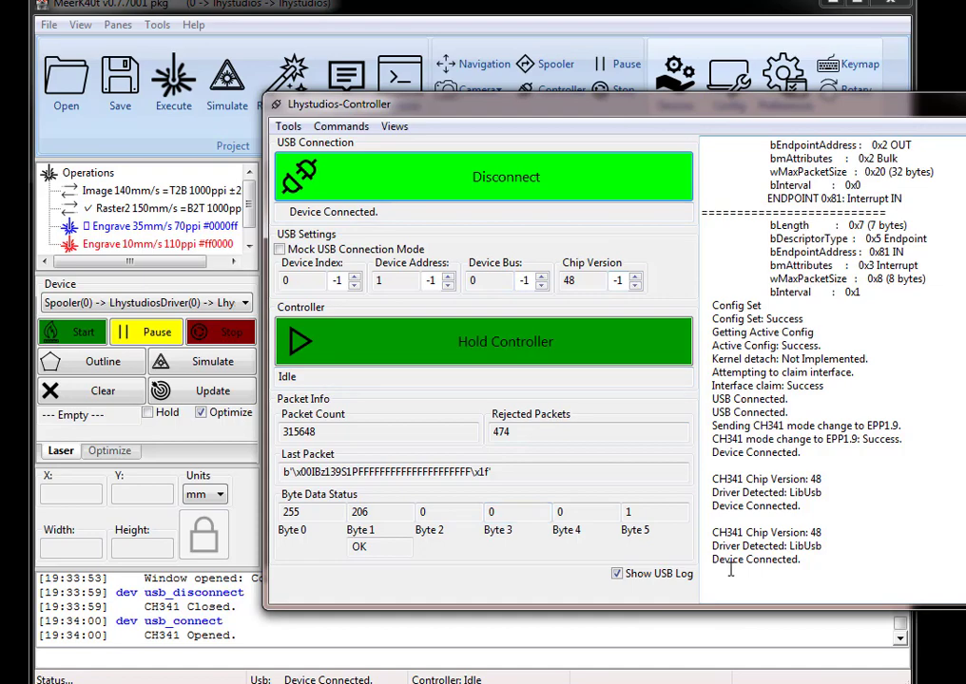
# - Close the Lhystudios-Controller window once it shows Device Connected, and make the MeerK40t window shorter
pyautogui.moveTo(823, 113); pyautogui.dragTo(708, 113)
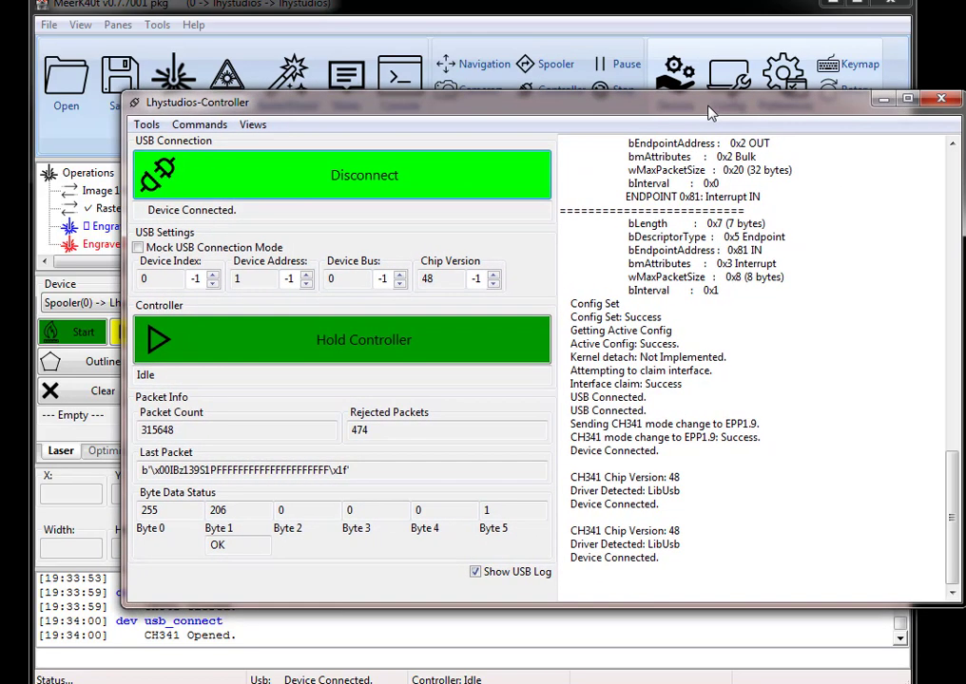
pyautogui.click(941, 99)
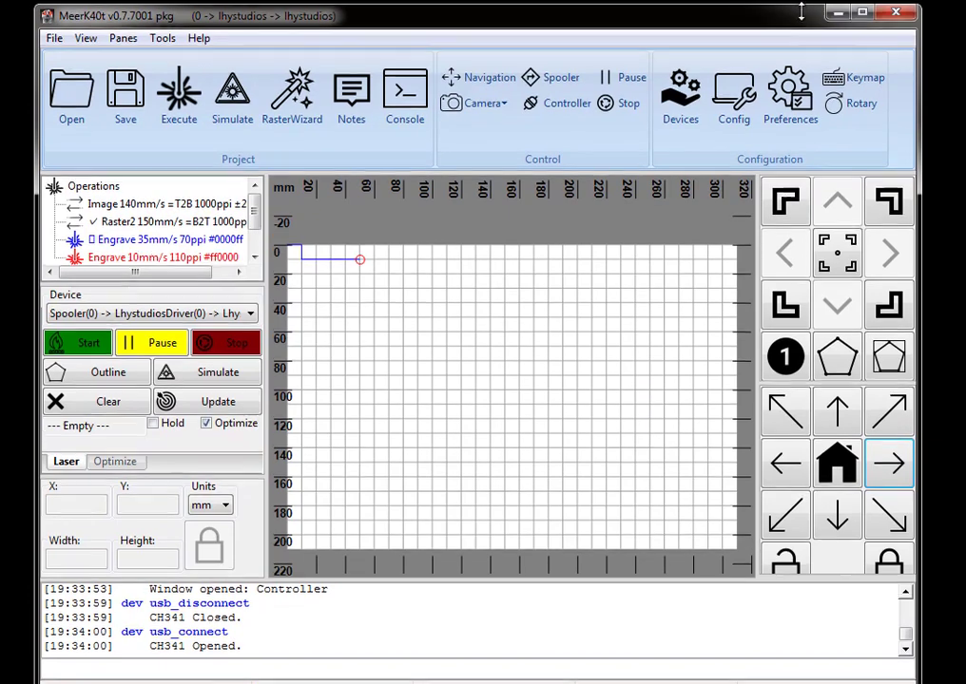
pyautogui.moveTo(800, 12); pyautogui.dragTo(797, 38)
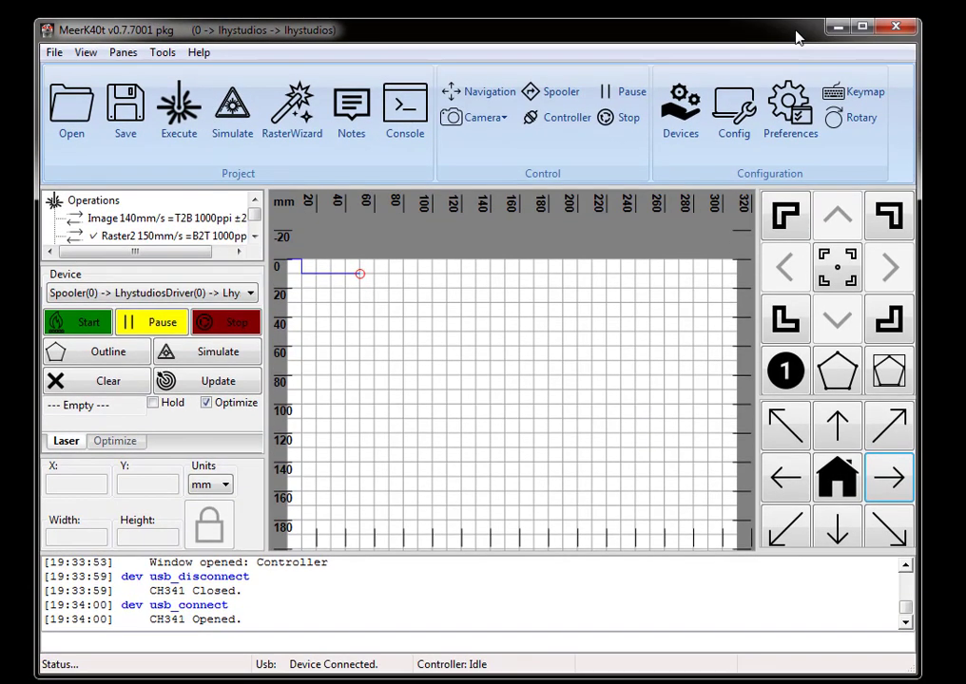